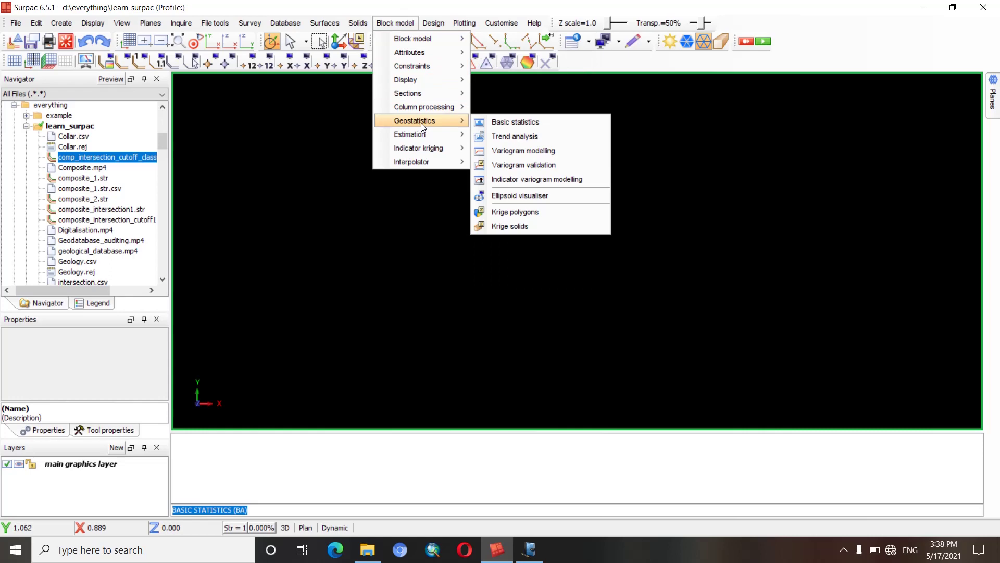
click(499, 122)
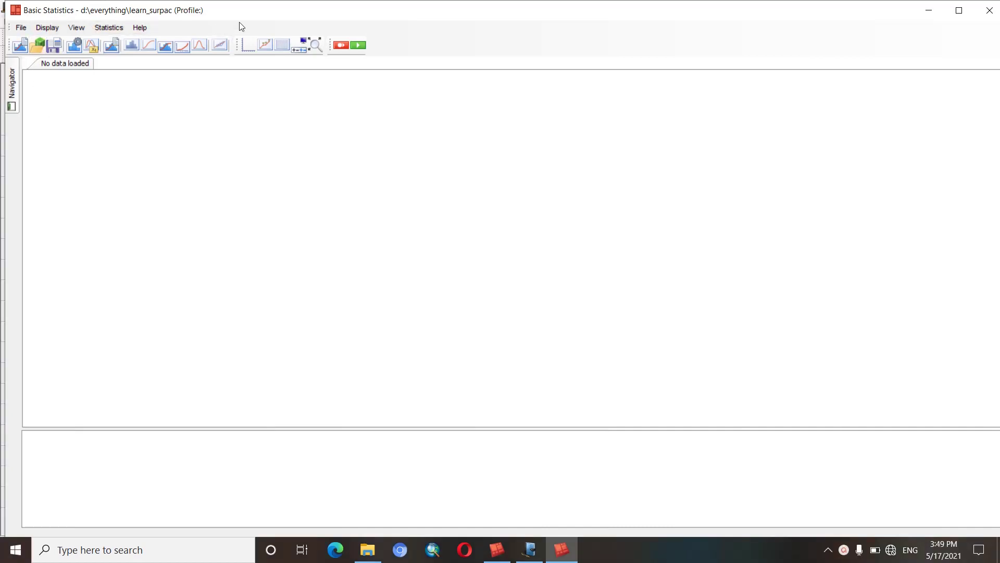
drag(245, 19, 240, 19)
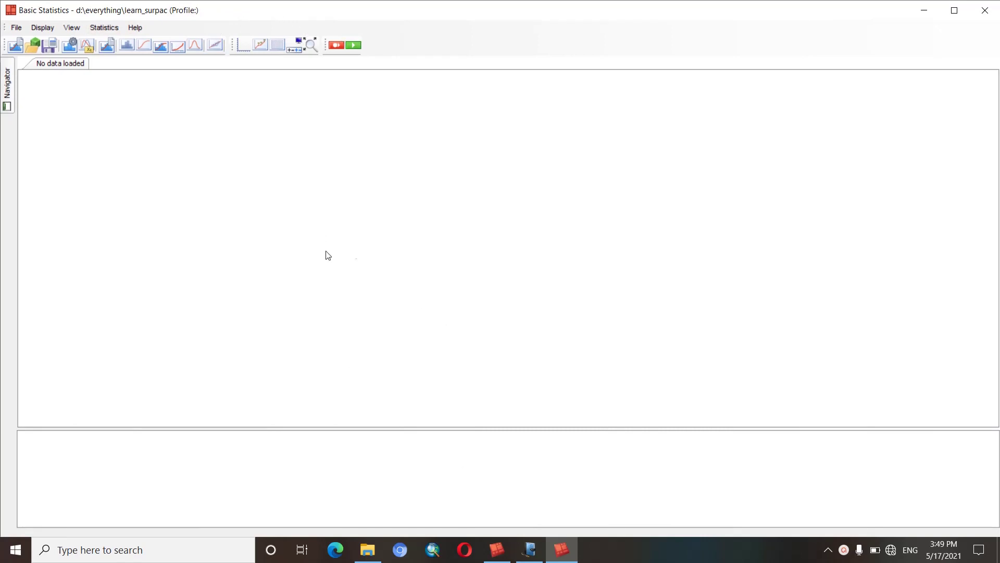
click(979, 14)
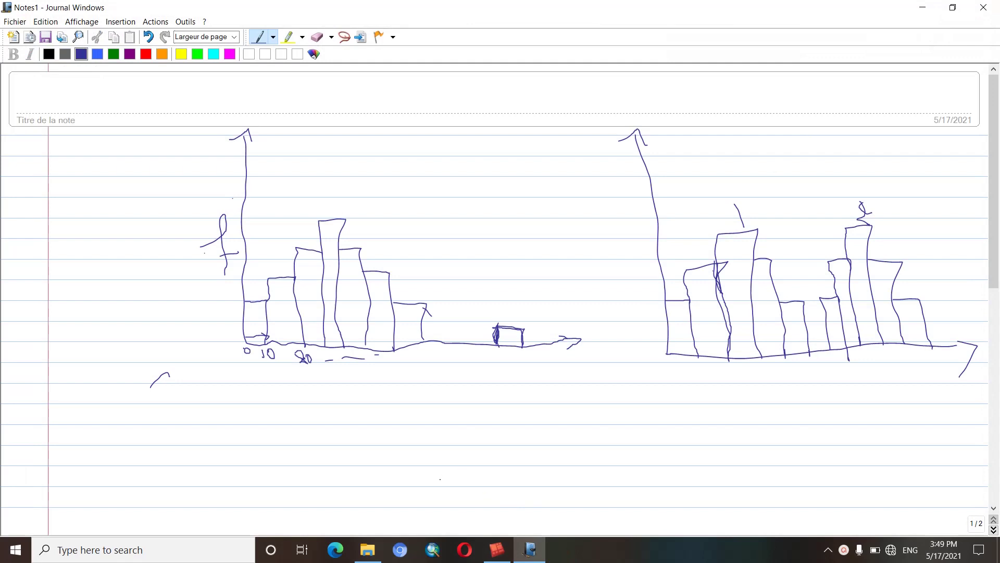
Switch back to Surpac, select composite_intersection1.str and open the Basic statistics window from the database analysis functions
click(497, 549)
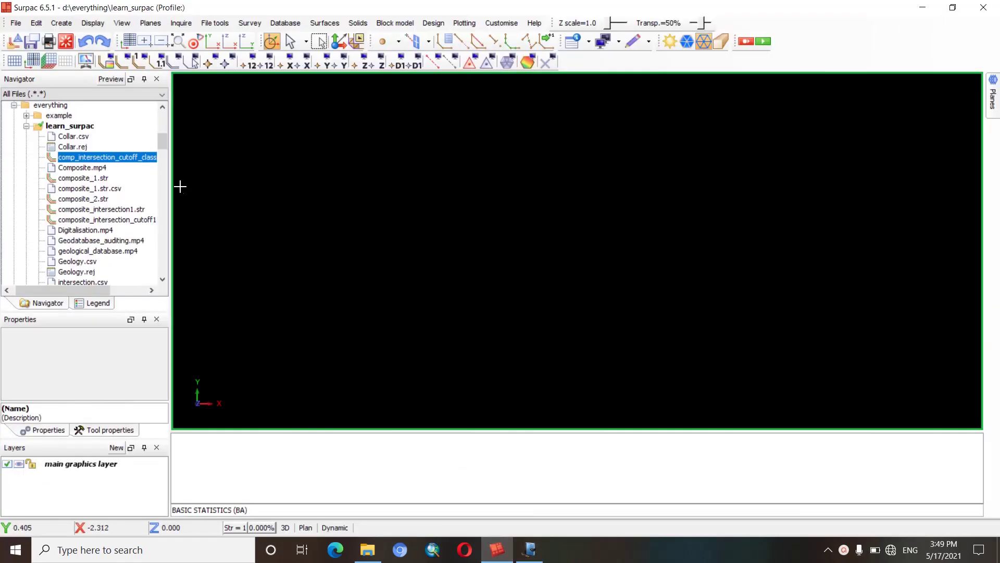
click(104, 210)
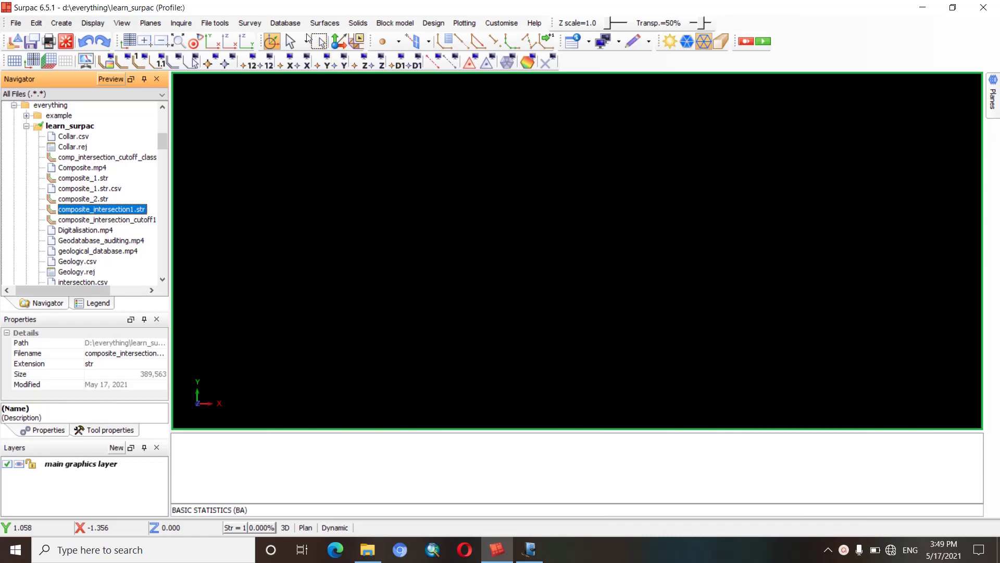
click(285, 23)
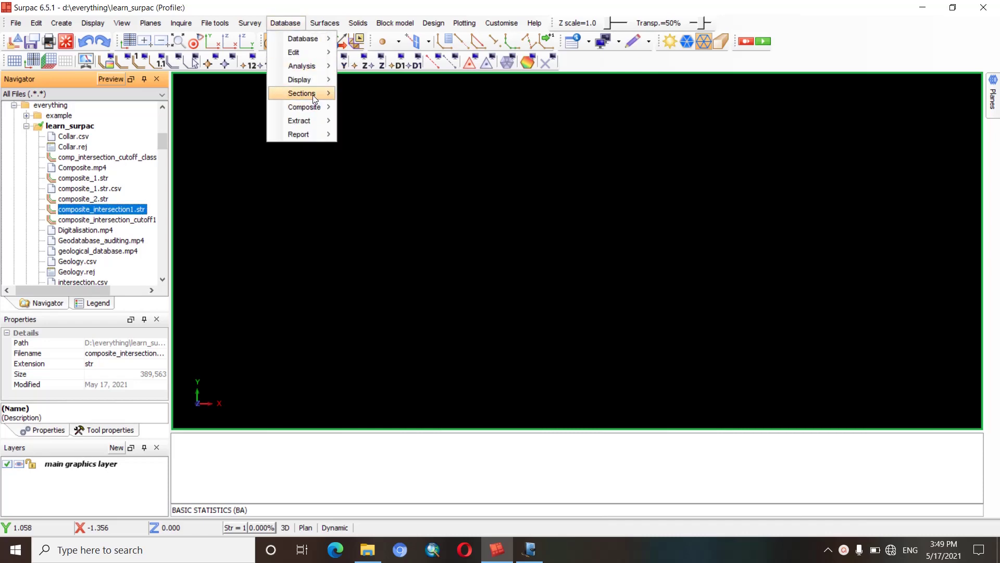
mouse_move(316, 69)
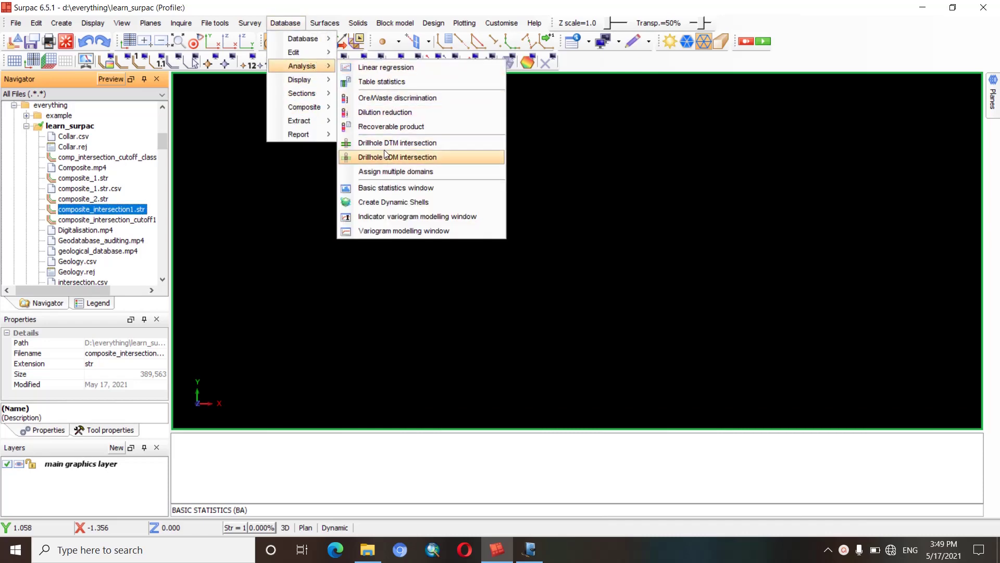
click(374, 187)
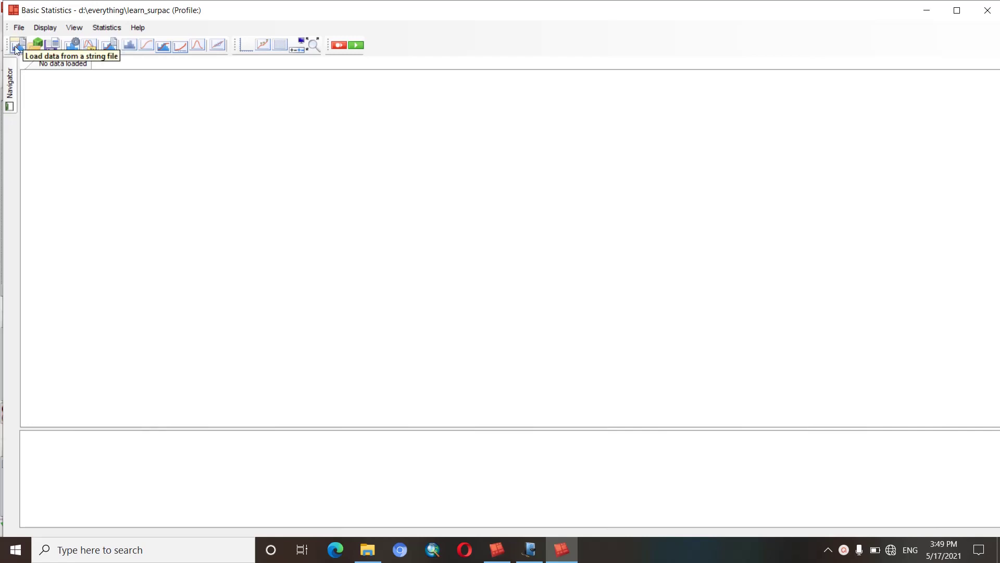
Open the Basic statistics form for loading data from string files
click(19, 27)
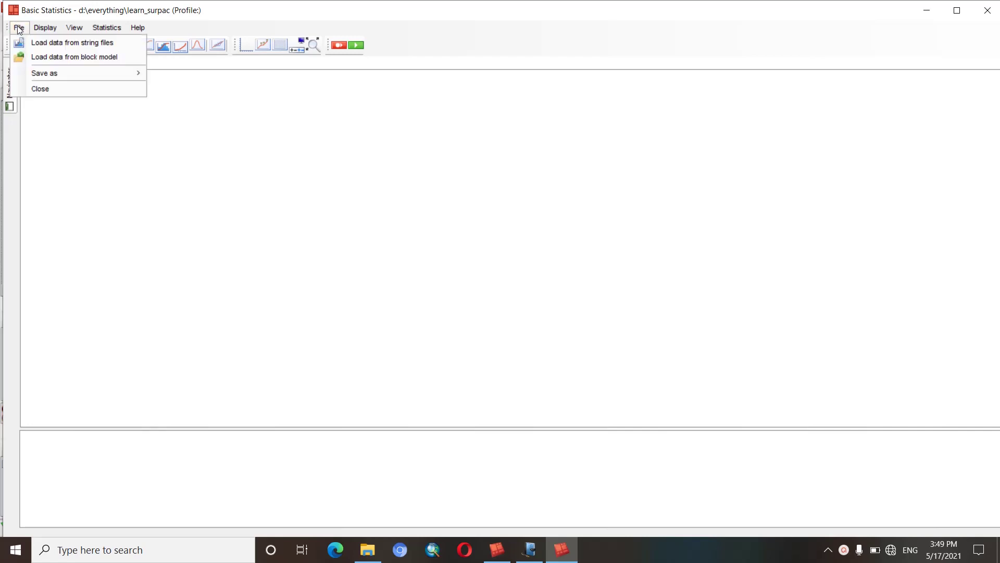
click(46, 42)
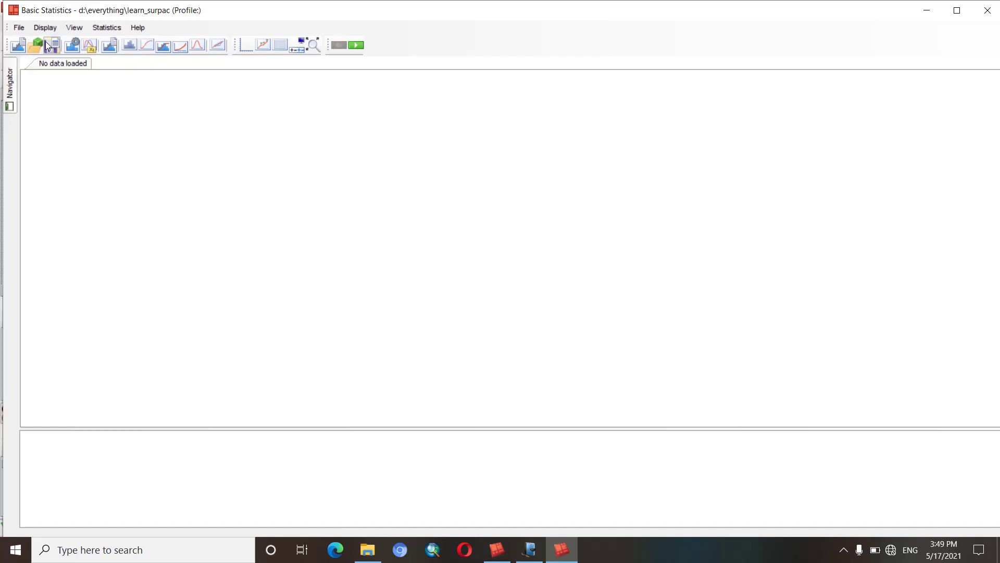
drag(236, 96, 408, 99)
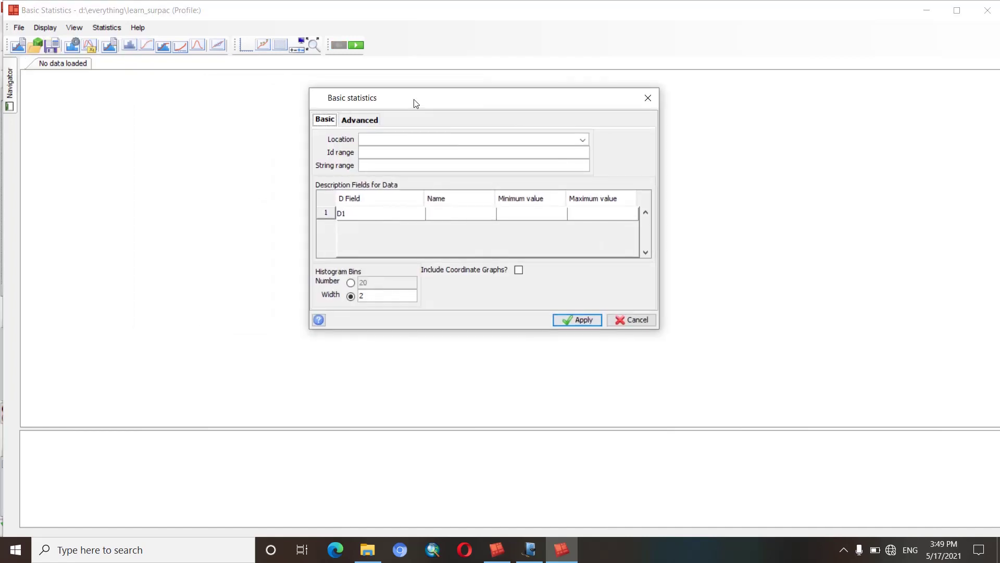
click(648, 94)
click(18, 44)
key(Right)
key(Left)
key(Right)
key(Left)
key(Right)
key(Left)
key(Right)
key(Left)
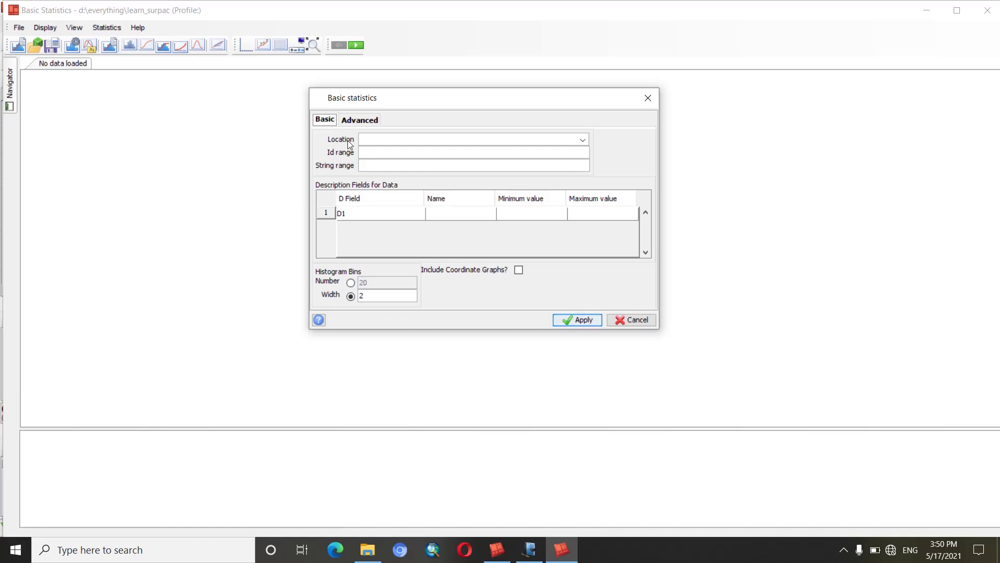
Examine the selectable string files, the D field options, and the name, minimum value and maximum value fields
click(583, 140)
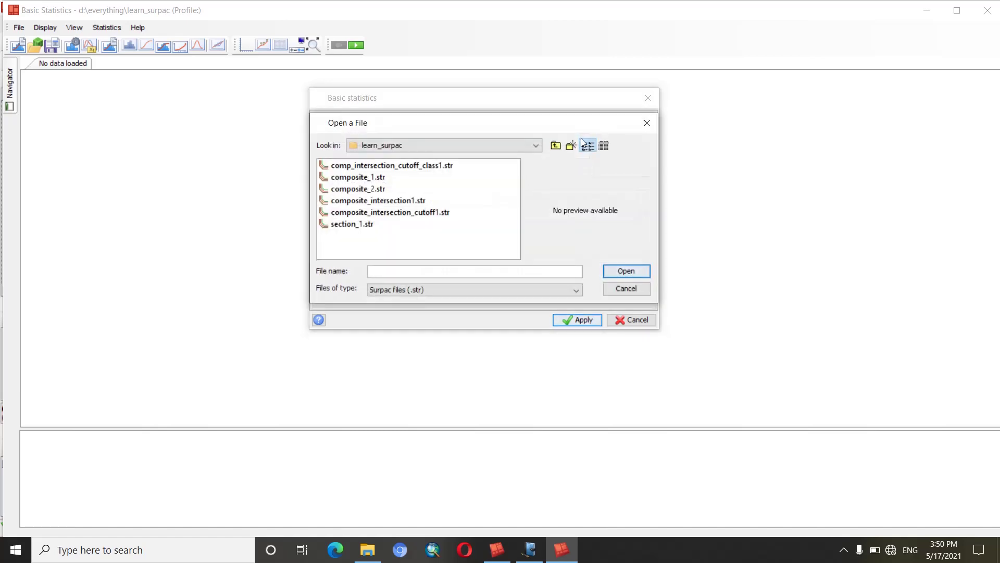
click(646, 123)
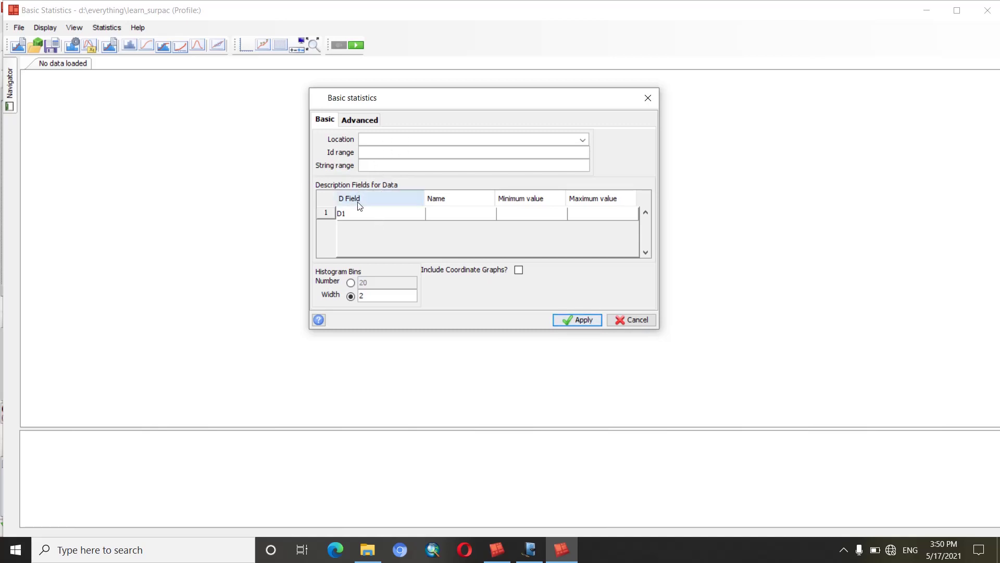
click(383, 216)
click(391, 219)
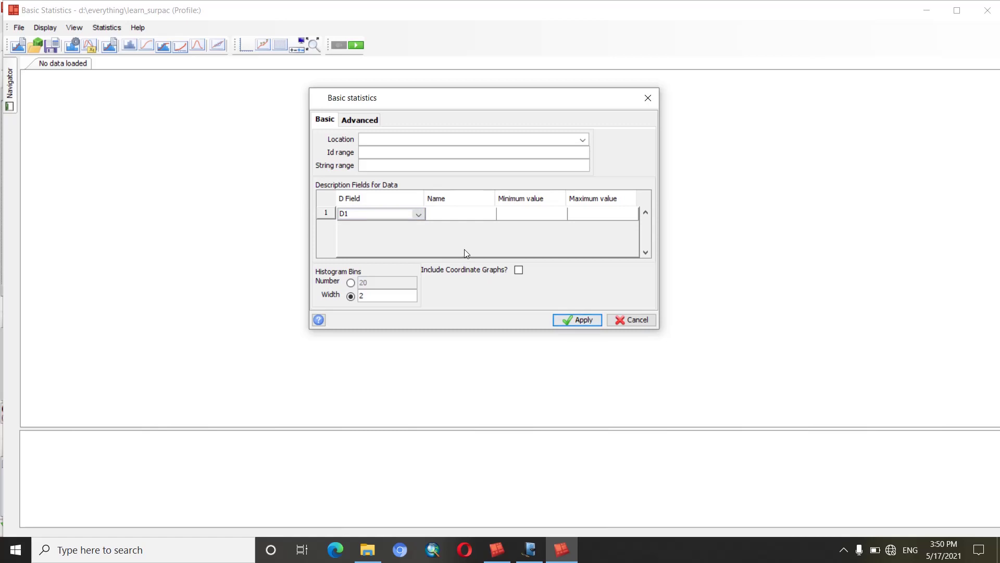
click(418, 215)
click(402, 219)
click(458, 212)
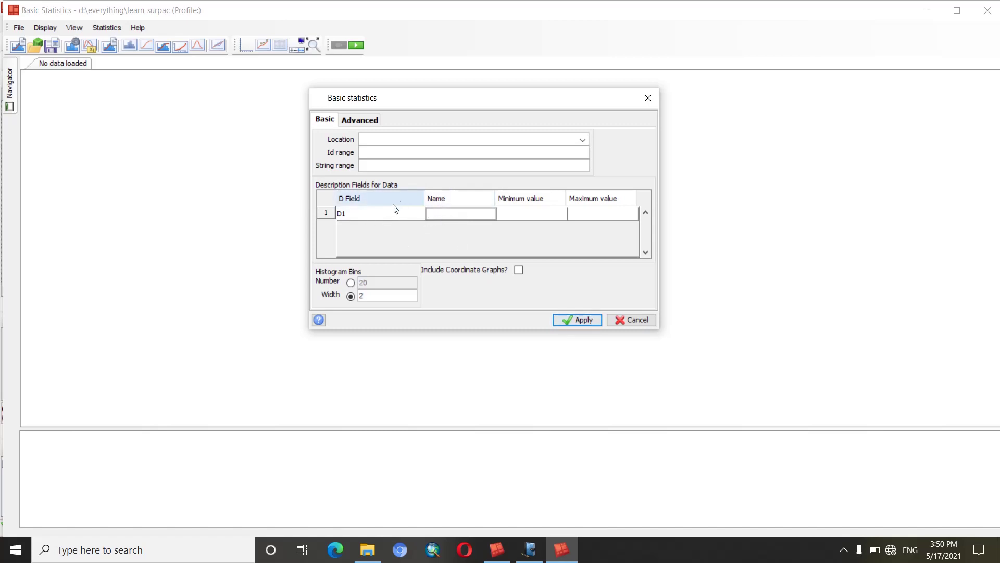
drag(468, 108, 466, 96)
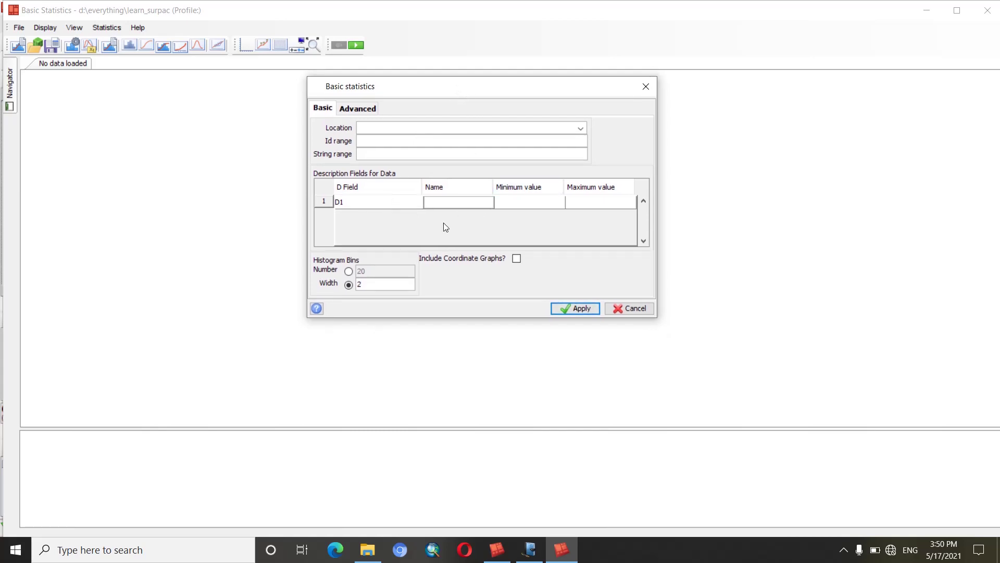
click(512, 202)
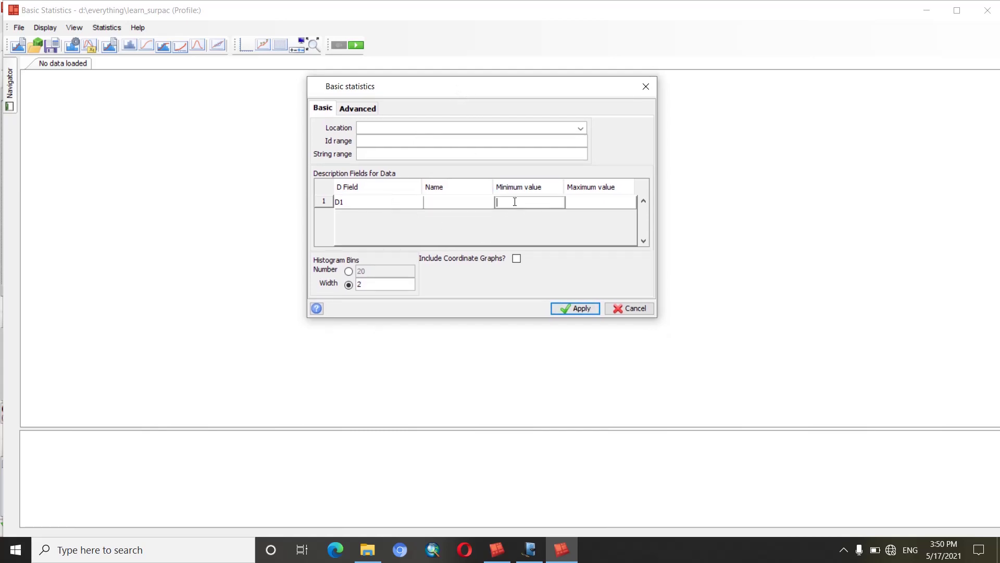
drag(542, 96, 529, 113)
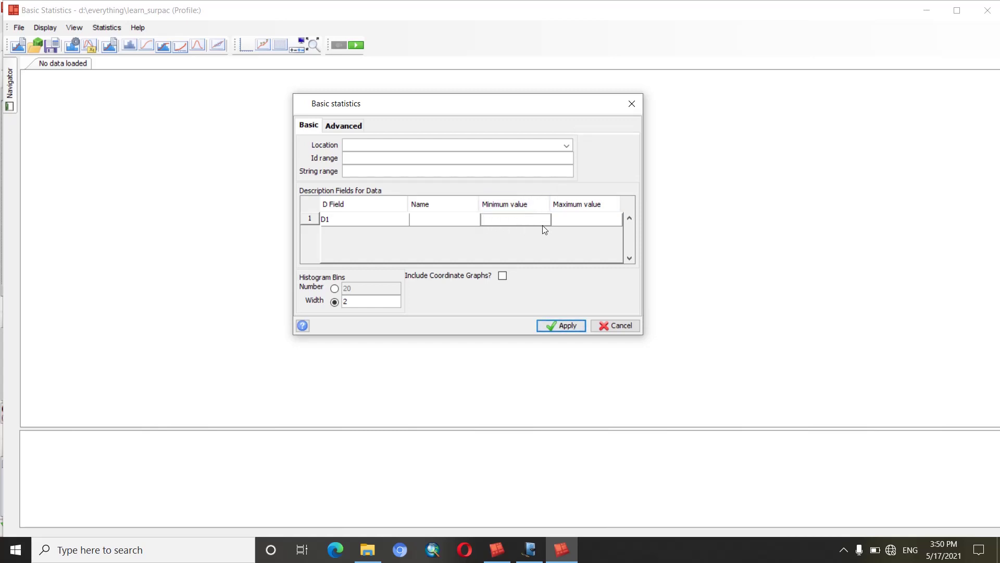
click(572, 221)
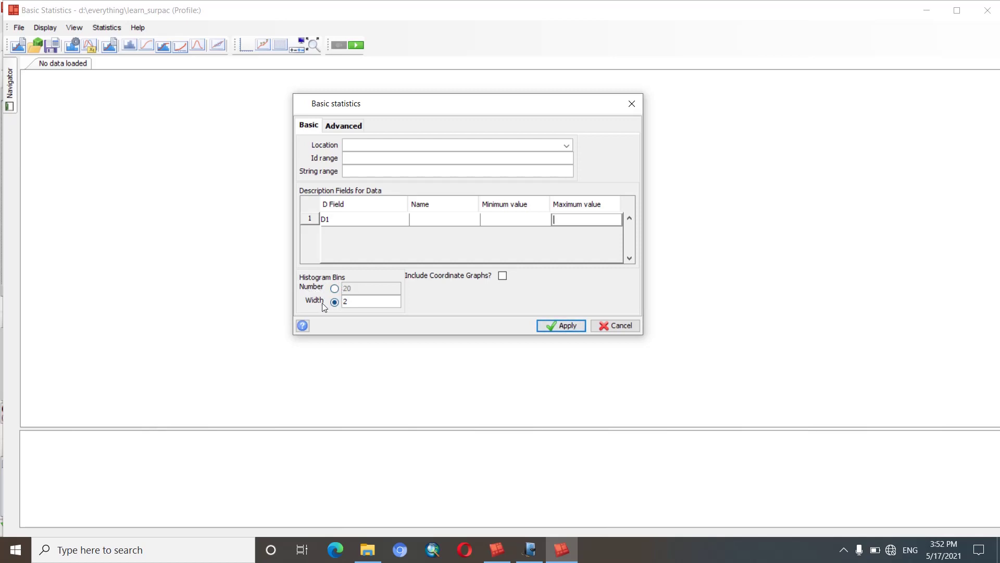
Switch to Windows Journal to review the histogram sketch, and return to the Basic Statistics window
click(529, 549)
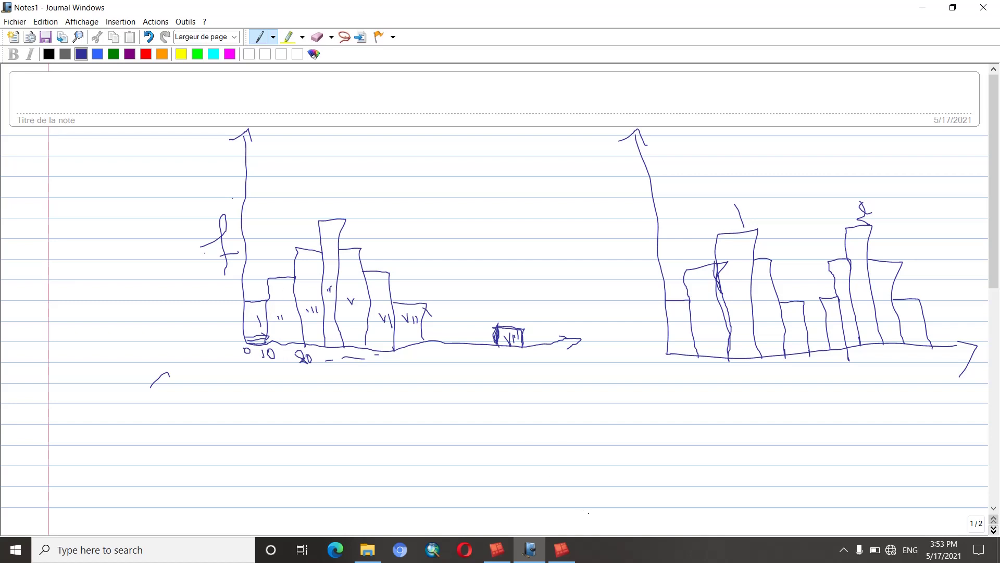
click(561, 549)
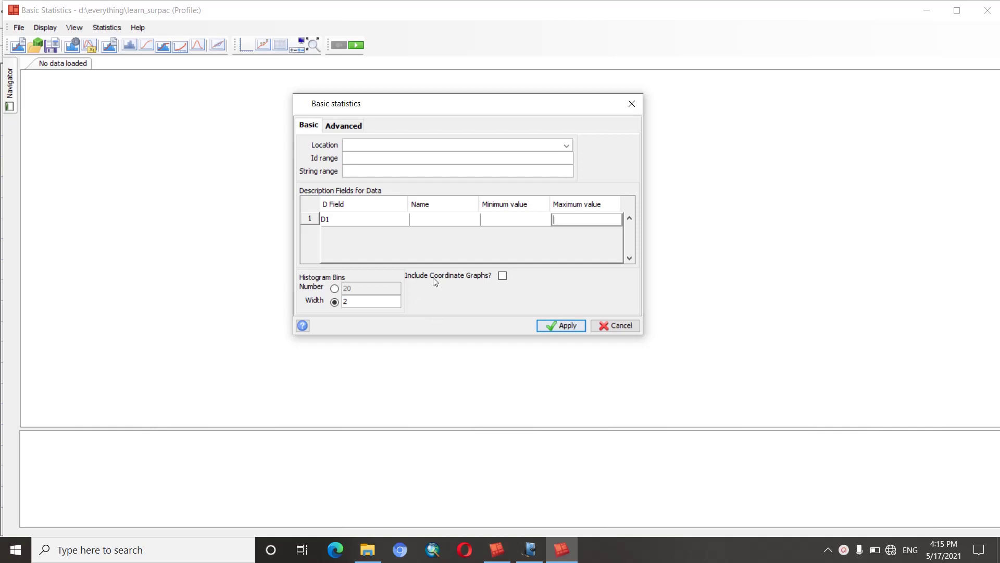
Examine the coordinate graphs option, the geographical constraints, and the minimum and maximum value fields
click(503, 276)
click(503, 278)
click(342, 126)
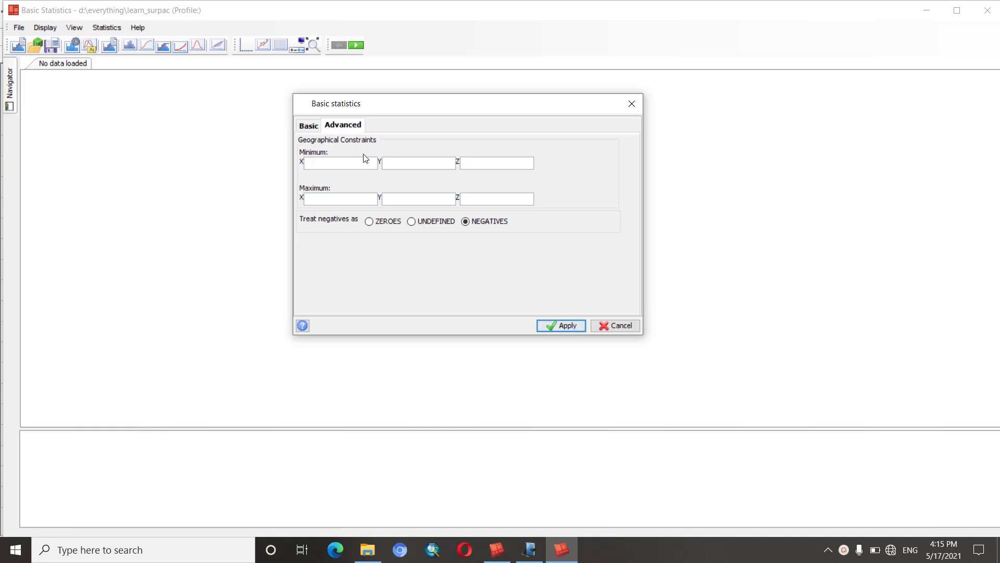
click(309, 126)
click(497, 219)
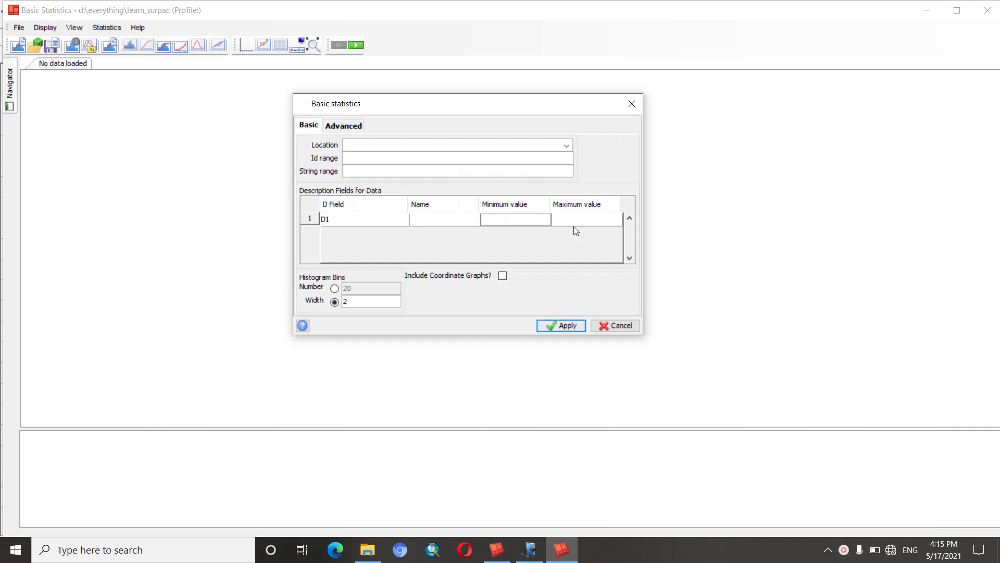
click(576, 220)
click(507, 219)
Try treating negatives as ZEROES and UNDEFINED, and restore the NEGATIVES option
click(343, 125)
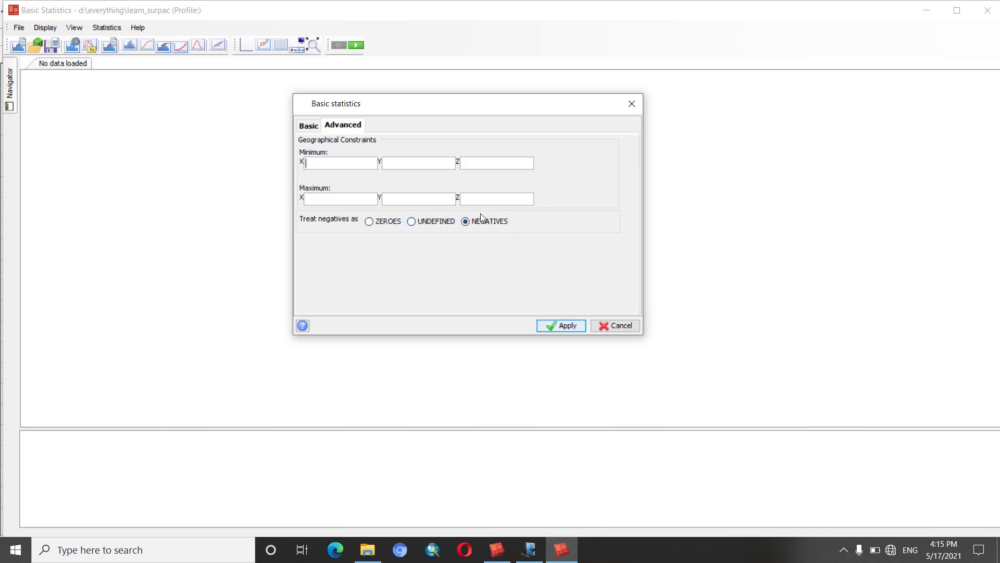
click(369, 222)
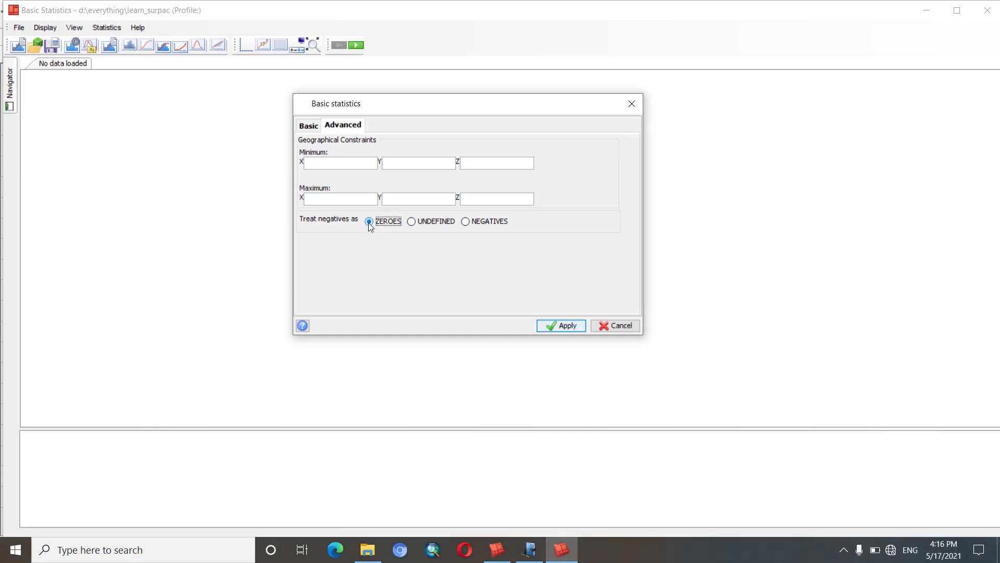
click(412, 221)
click(470, 222)
click(308, 125)
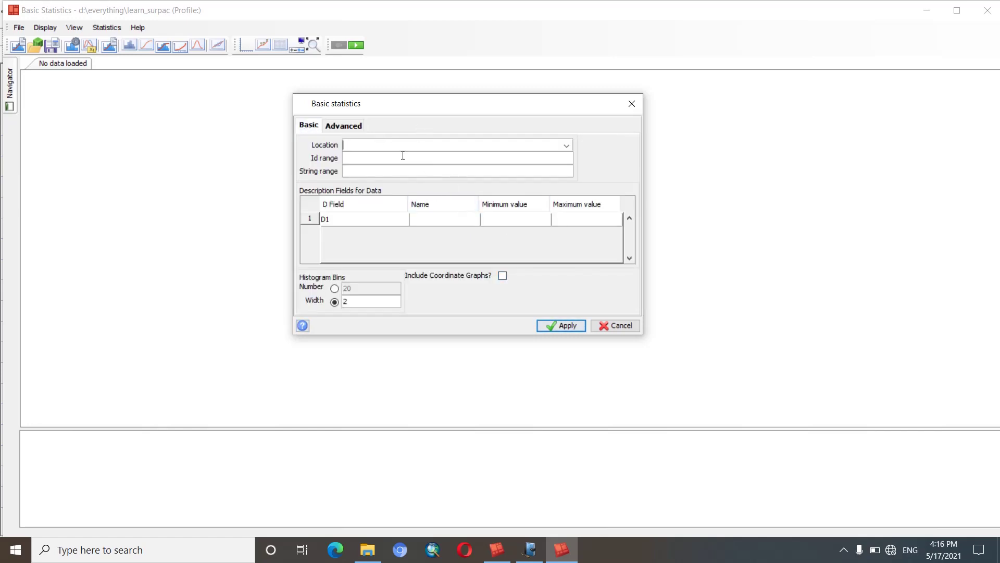
Choose composite_intersection1.str from the learn_surpac folder as the data location
click(442, 142)
drag(526, 107, 540, 103)
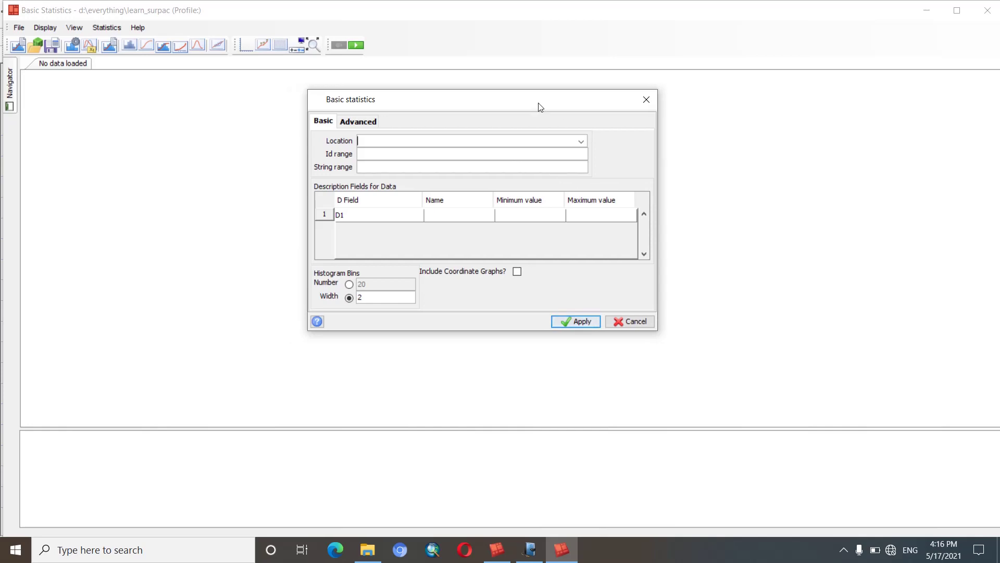
click(581, 141)
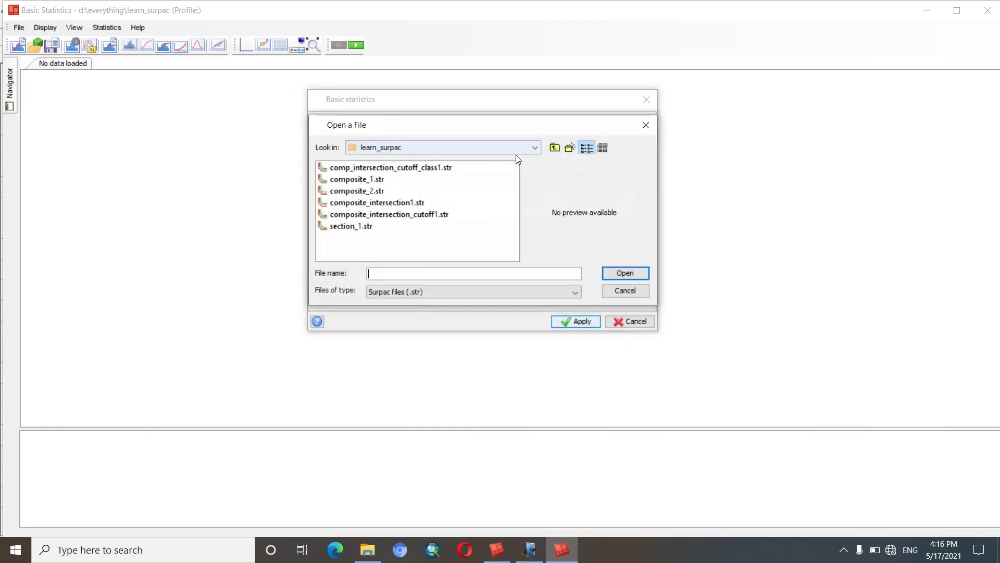
click(400, 205)
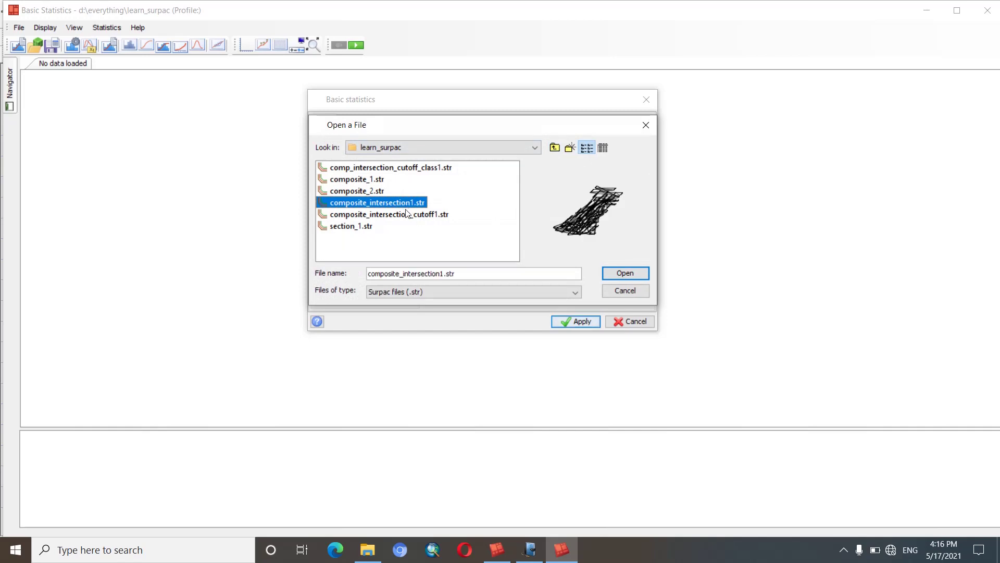
click(624, 273)
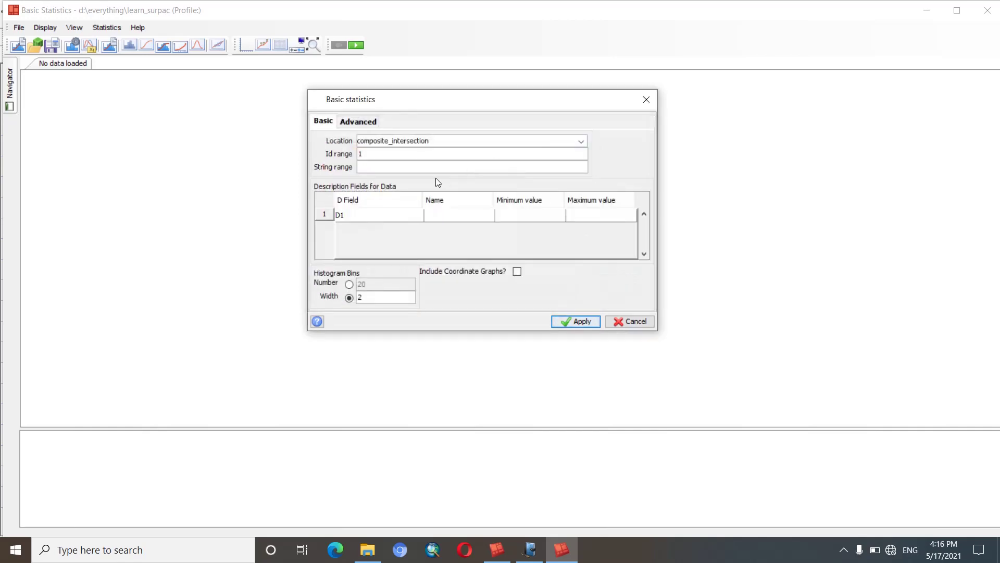
Name the D1 description field Gold and set the histogram bin width to 0.5
click(442, 214)
text(Gold)
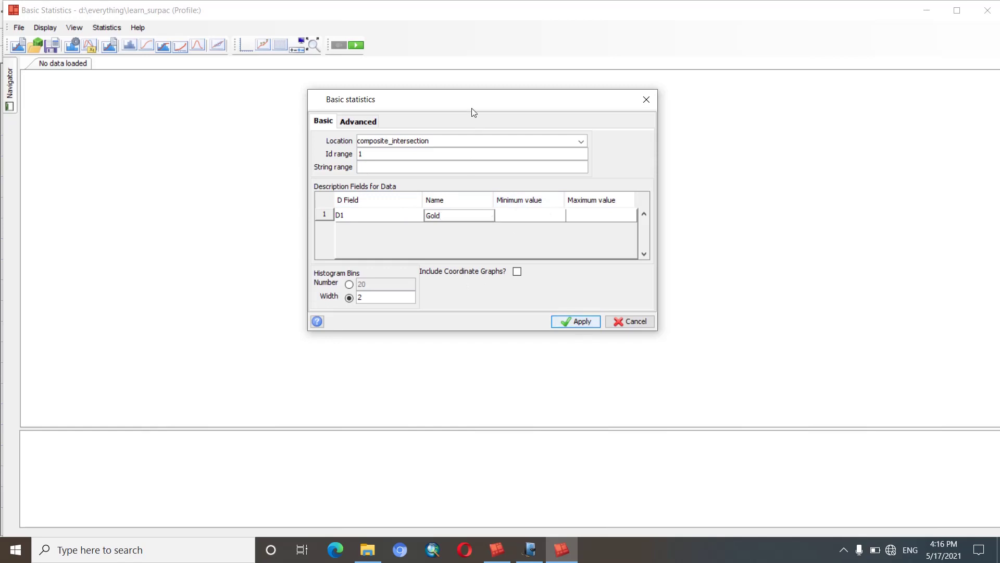
drag(472, 105, 479, 101)
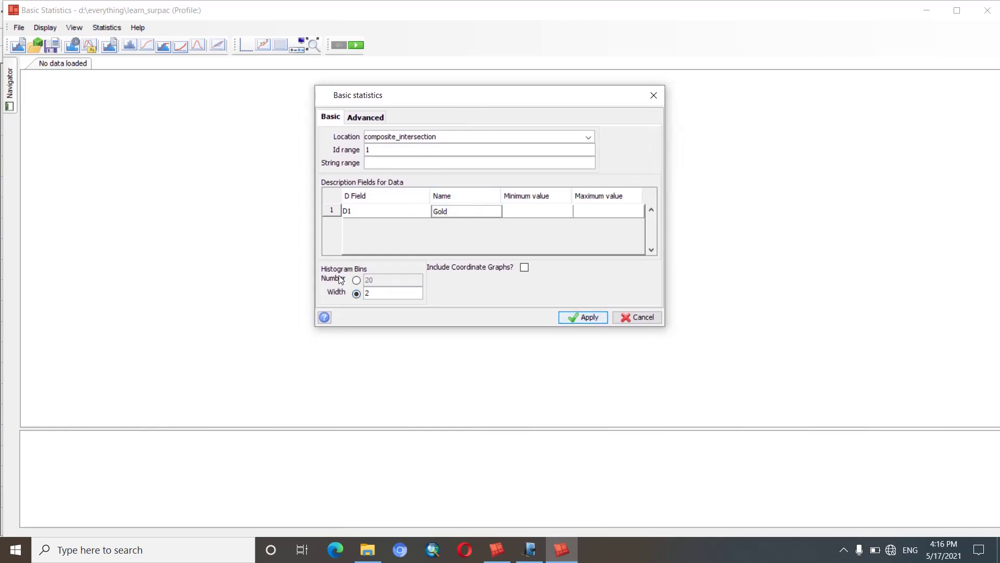
click(369, 293)
double_click(370, 293)
text(0.5)
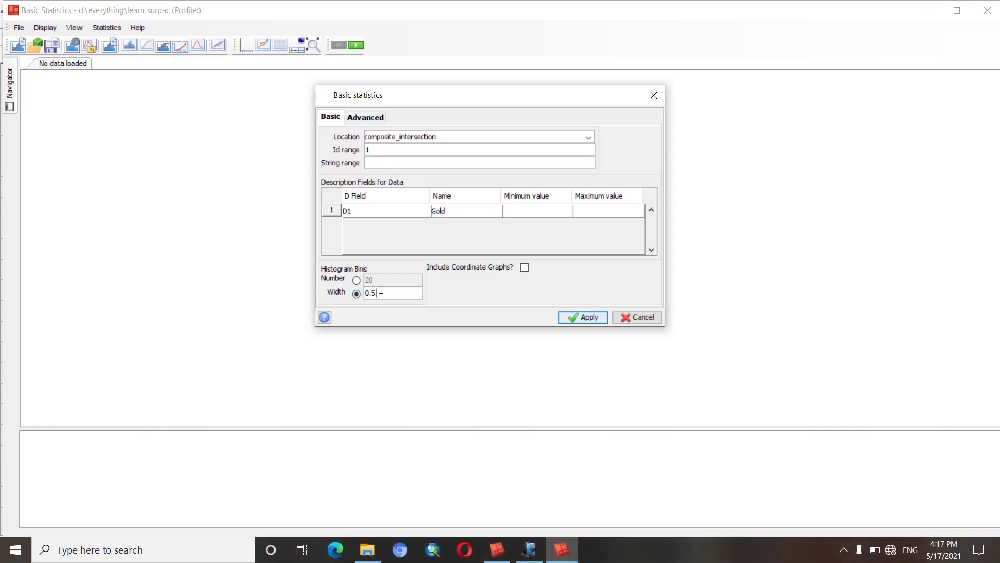
drag(480, 102, 468, 92)
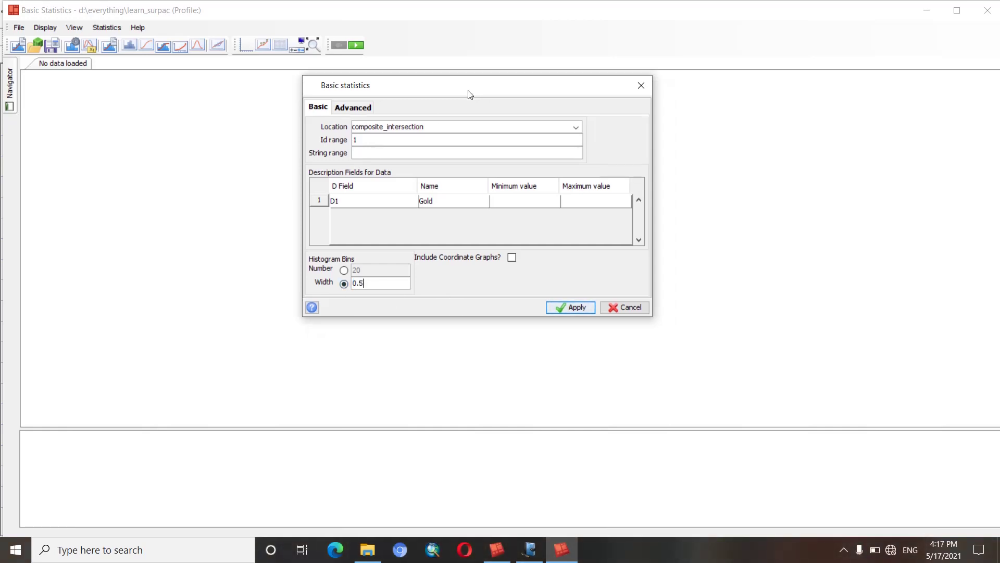
Review the advanced constraint settings and load the composite_intersection gold data as a histogram with the entered bin width
click(341, 109)
click(320, 108)
click(345, 109)
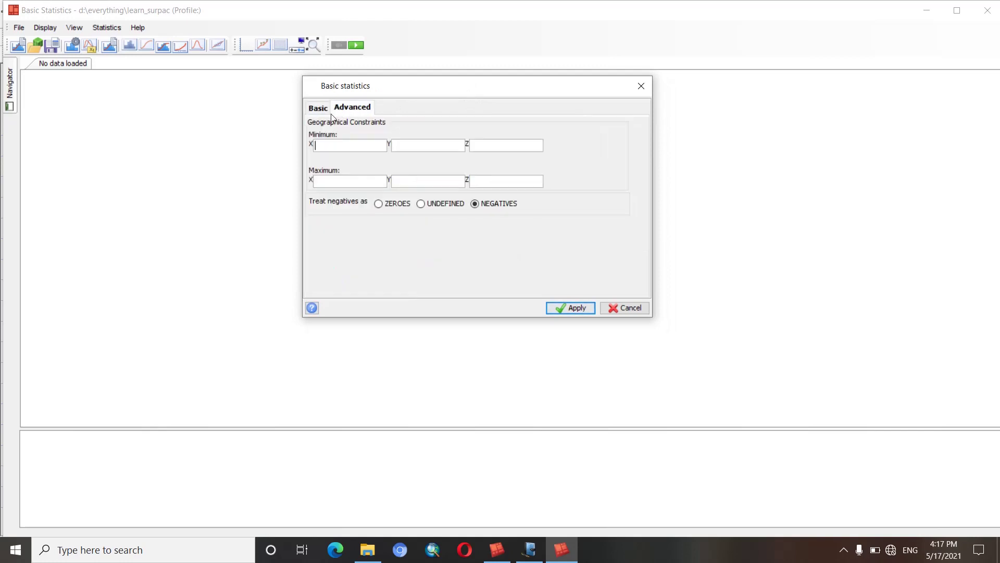
click(317, 108)
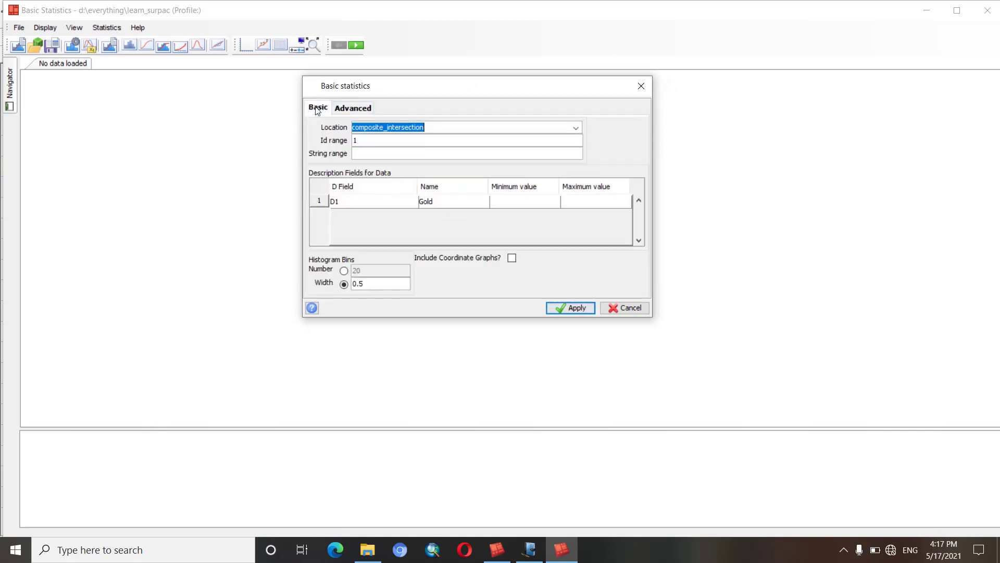
click(577, 308)
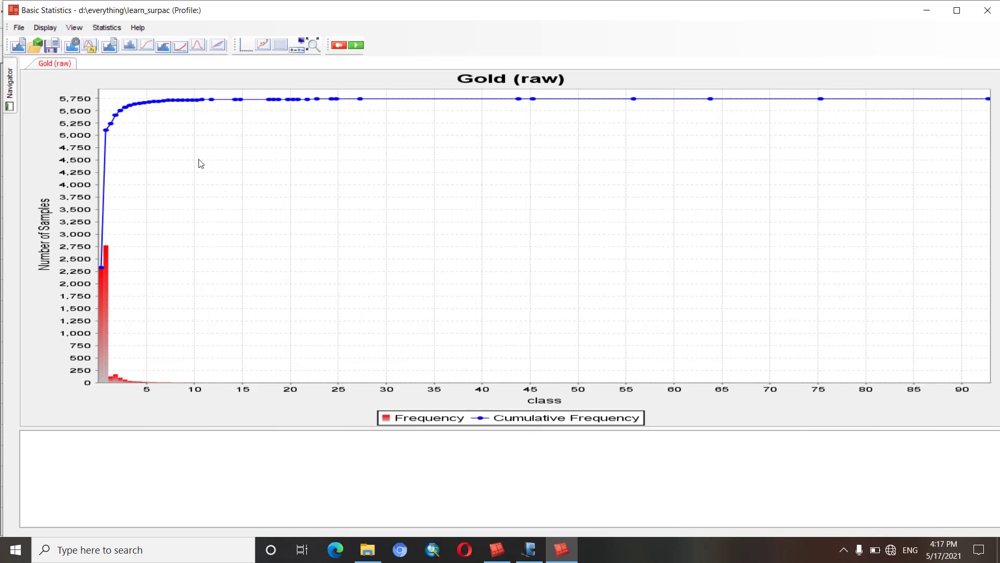
Reload the gold composite data with the histogram bin width set to 0.8
click(23, 41)
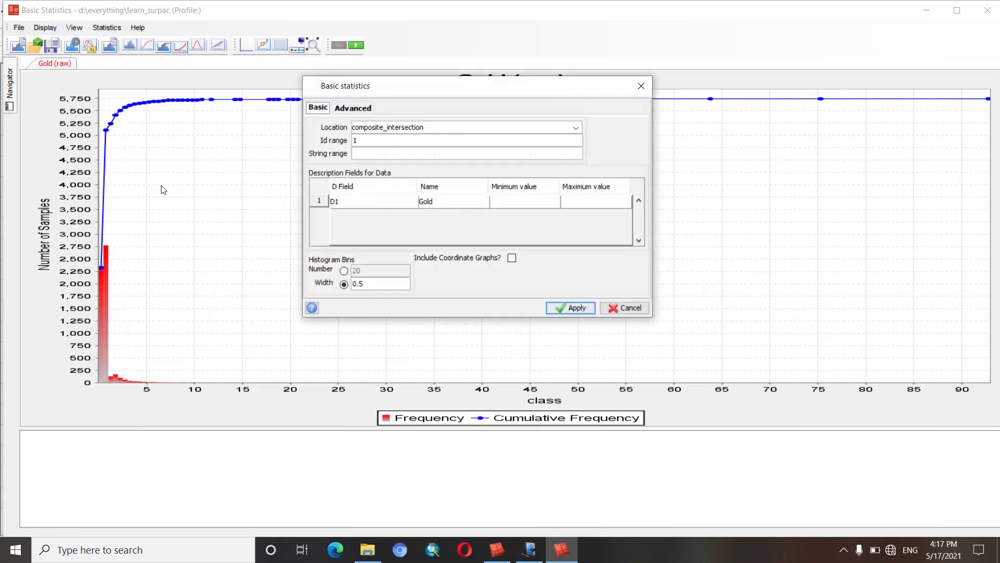
double_click(372, 285)
text(0.)
click(576, 308)
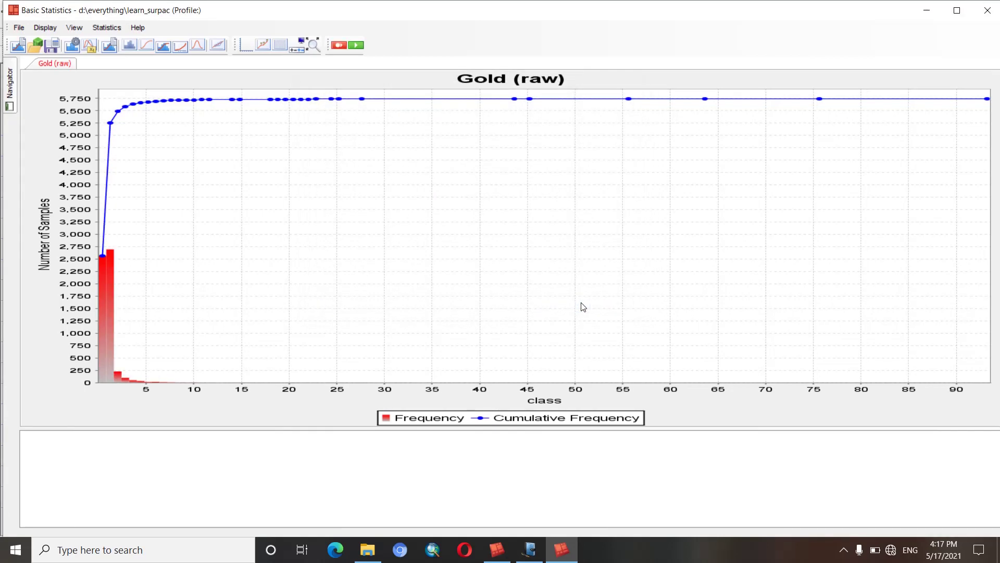
Reload the gold composite data with the histogram bin width set to 0.99
click(19, 47)
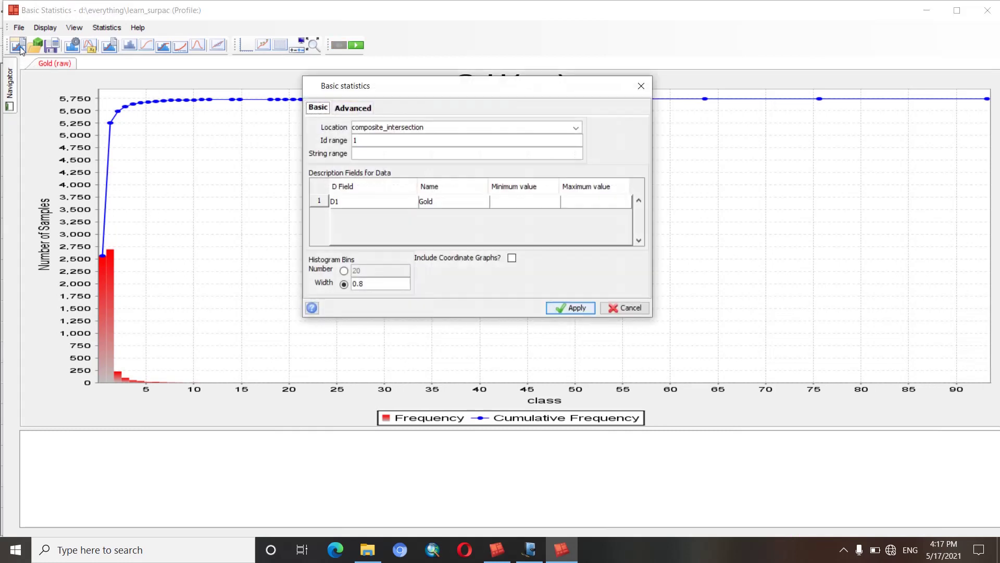
double_click(366, 284)
text(0.99)
click(577, 310)
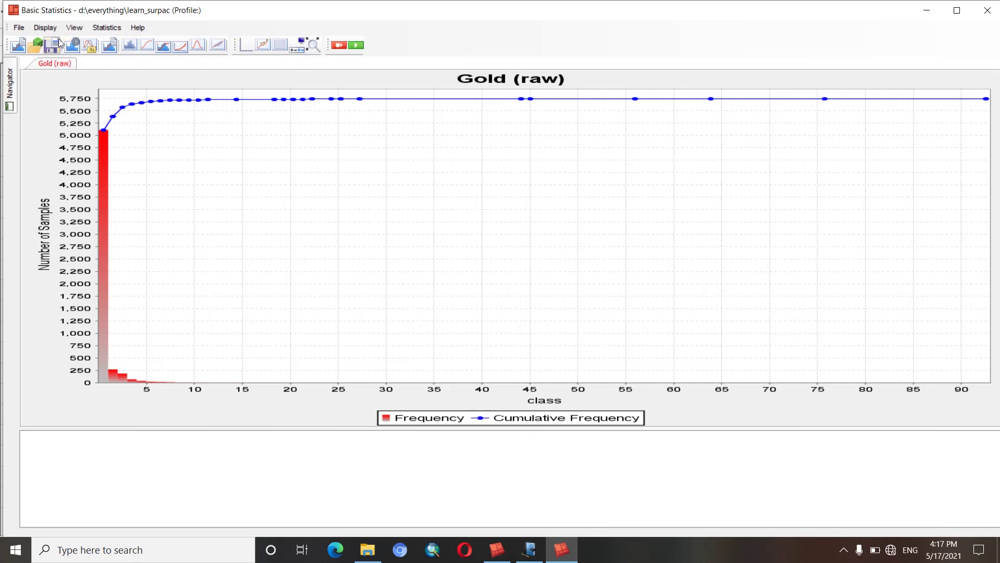
Display the gold data as a cumulative frequency curve only, and switch the chart to the histogram only
click(46, 28)
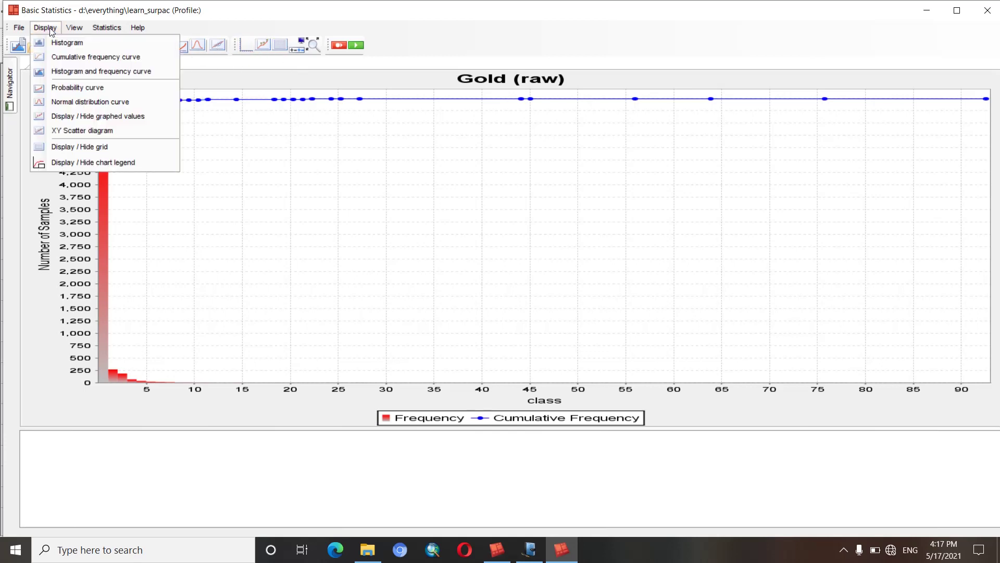
click(76, 57)
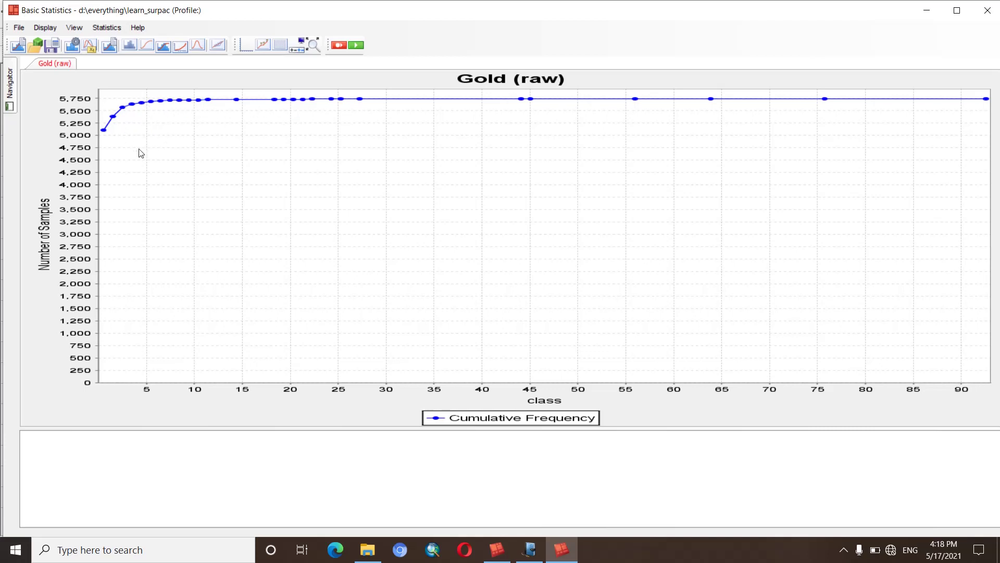
click(46, 30)
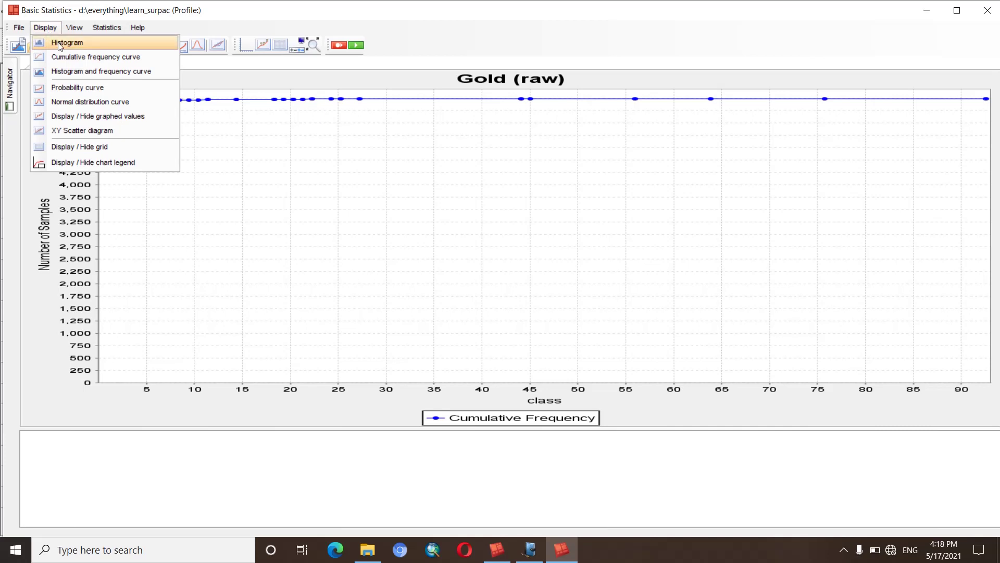
click(60, 46)
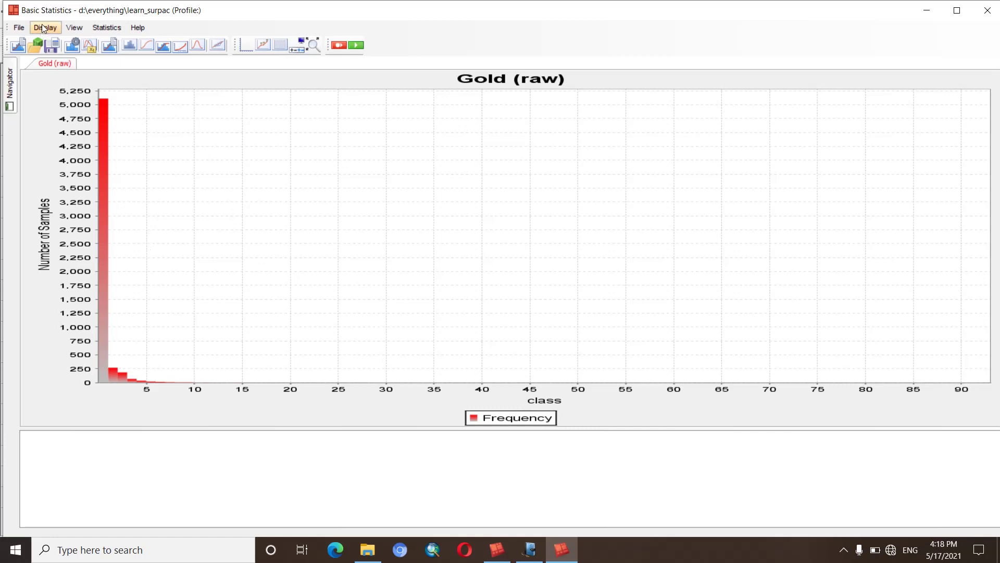
Switch the gold chart back to the cumulative frequency curve alone
click(145, 47)
click(45, 27)
click(170, 29)
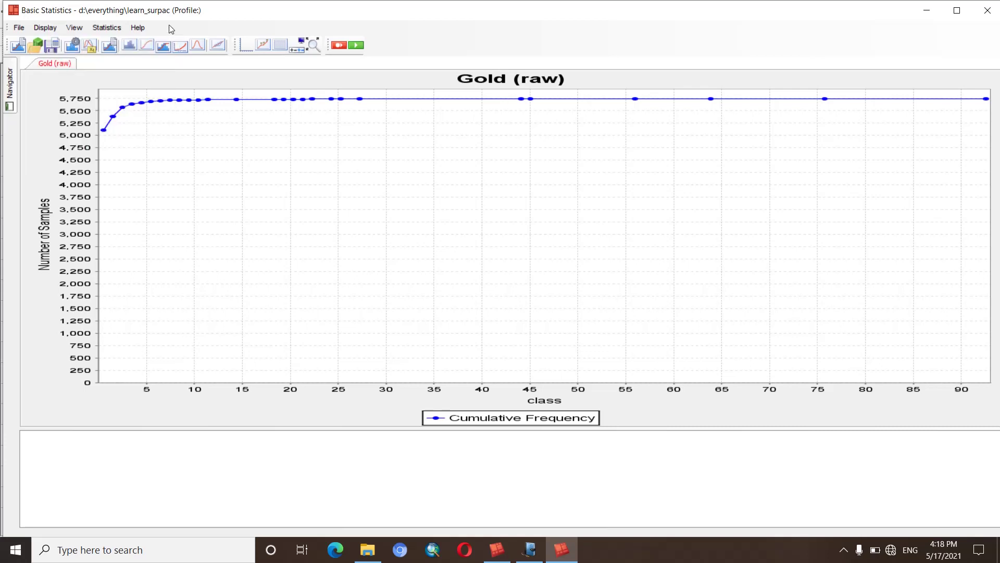